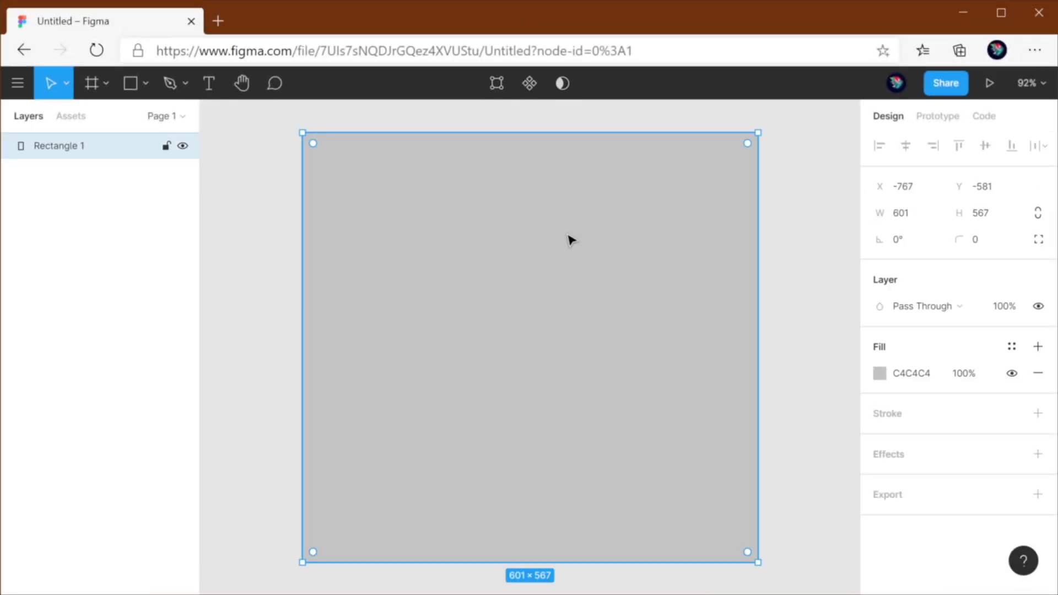
Switch the rectangle's fill from Solid to an Image of the scattered paper letters photo, keeping Fill mode
{"action": "left_click", "coordinate": [880, 375]}
{"action": "left_click", "coordinate": [697, 168]}
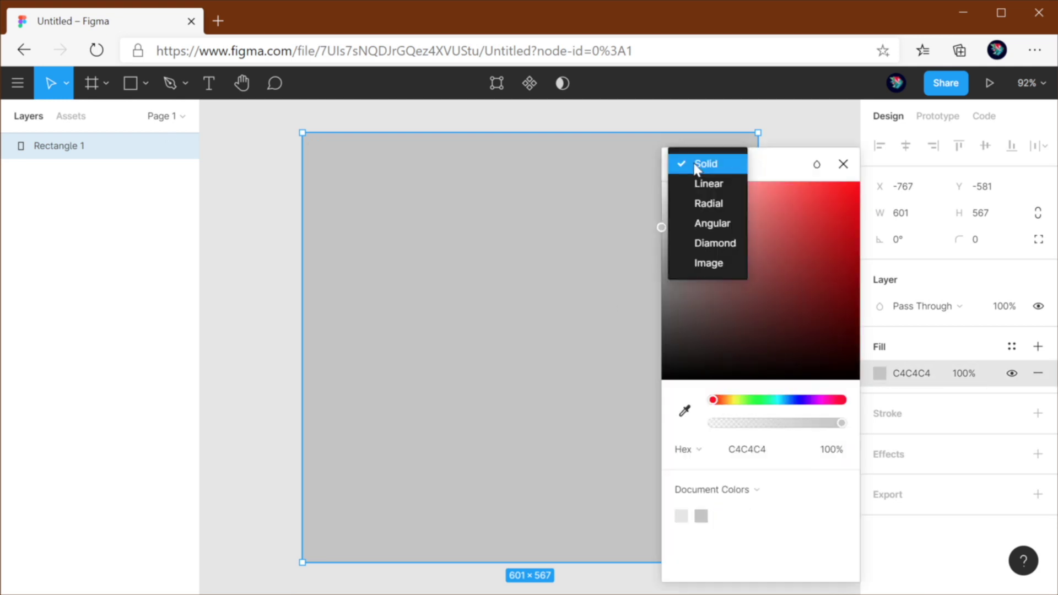
{"action": "left_click", "coordinate": [710, 264]}
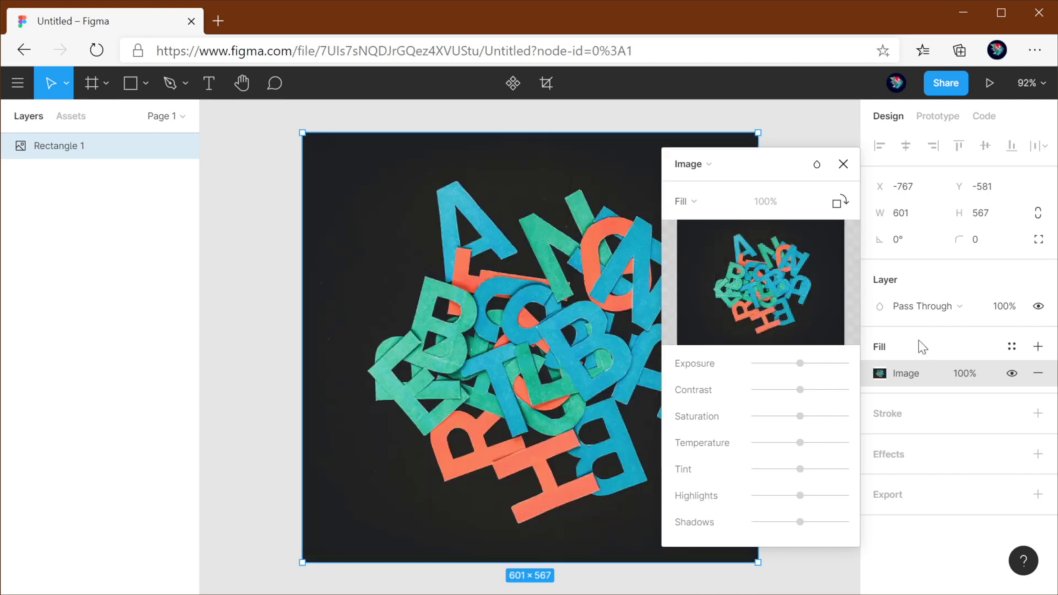
{"action": "left_click", "coordinate": [696, 207]}
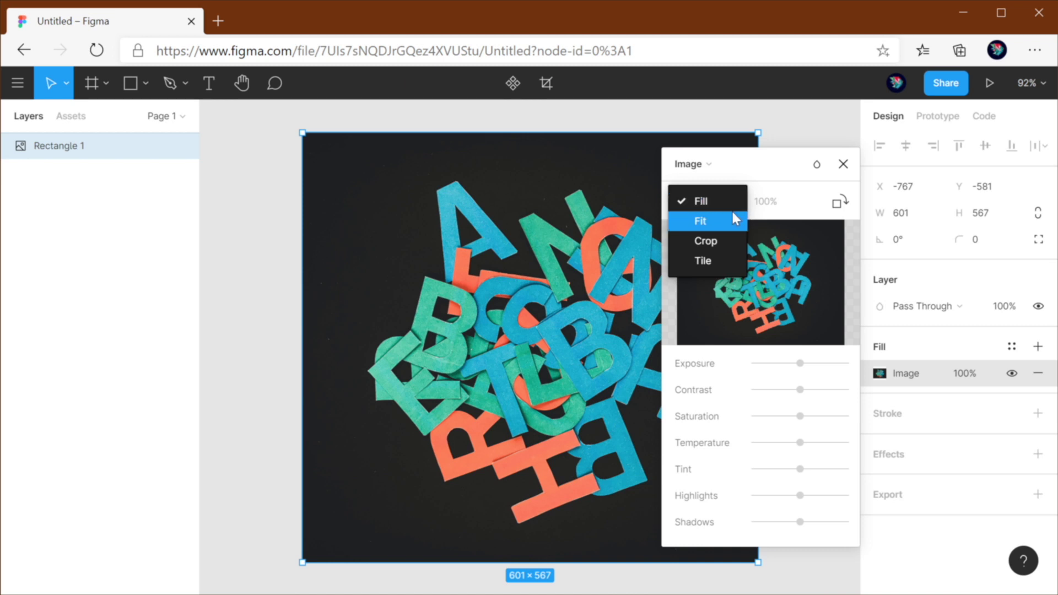
{"action": "left_click", "coordinate": [788, 139]}
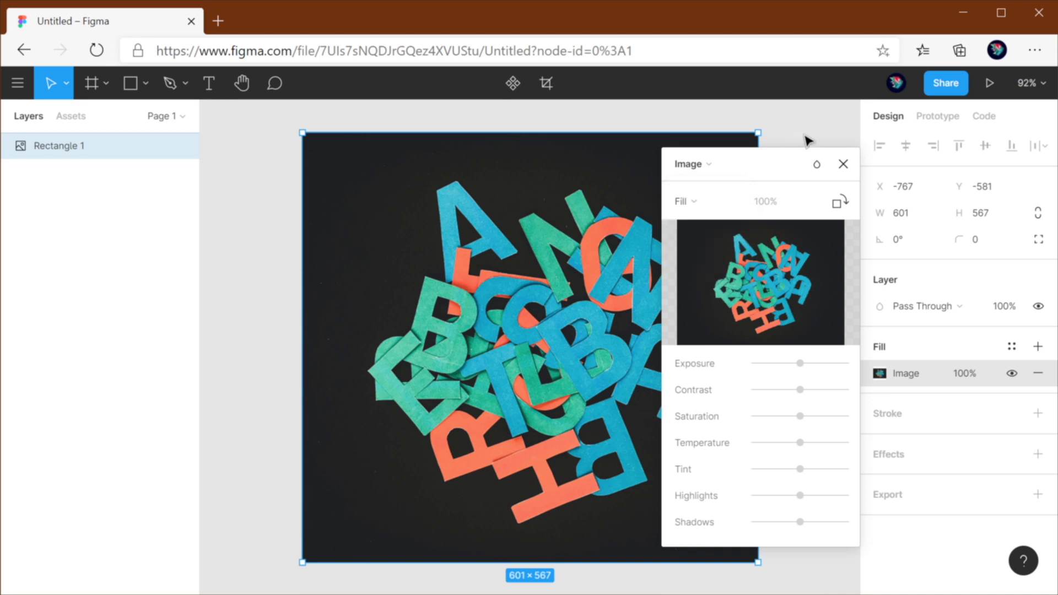
Drag the rectangle's right and top edges to resize it to about 335 × 691
{"action": "left_click", "coordinate": [843, 164]}
{"action": "left_click_drag", "start_coordinate": [754, 231], "coordinate": [452, 256]}
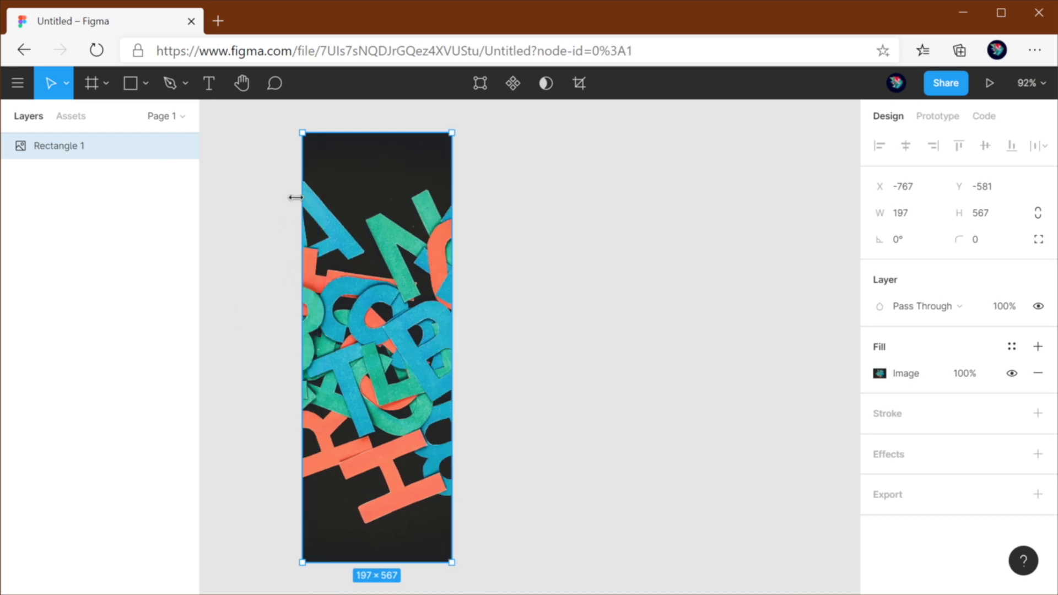
{"action": "mouse_move", "coordinate": [336, 132]}
{"action": "left_mouse_down"}
{"action": "mouse_move", "coordinate": [342, 104]}
{"action": "mouse_move", "coordinate": [349, 410]}
{"action": "mouse_move", "coordinate": [354, 122]}
{"action": "left_mouse_up"}
{"action": "left_click_drag", "start_coordinate": [455, 248], "coordinate": [556, 267]}
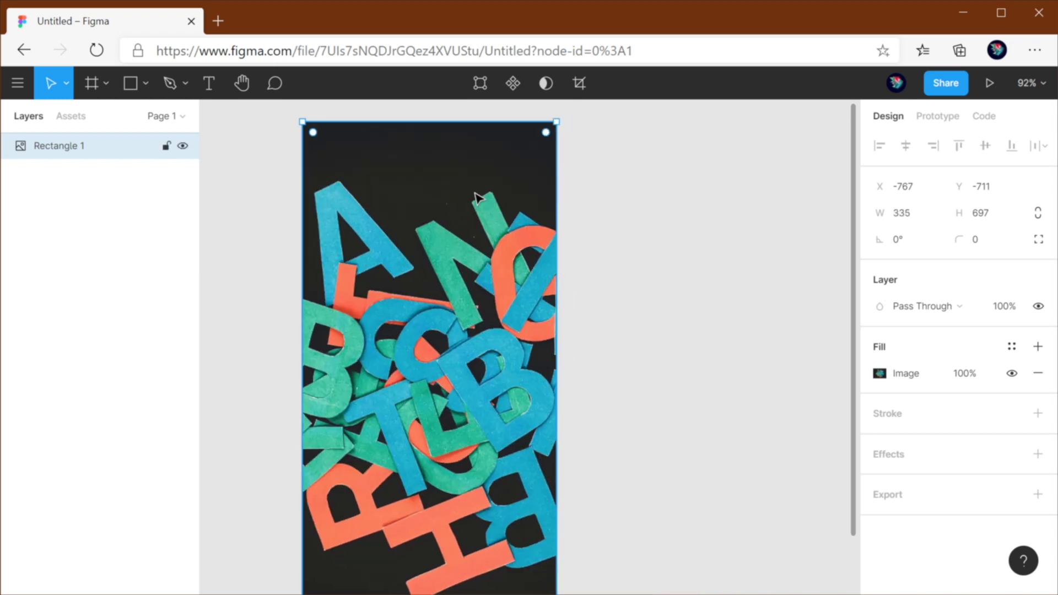
{"action": "mouse_move", "coordinate": [450, 121]}
{"action": "left_mouse_down"}
{"action": "mouse_move", "coordinate": [455, 435]}
{"action": "mouse_move", "coordinate": [450, 126]}
{"action": "left_mouse_up"}
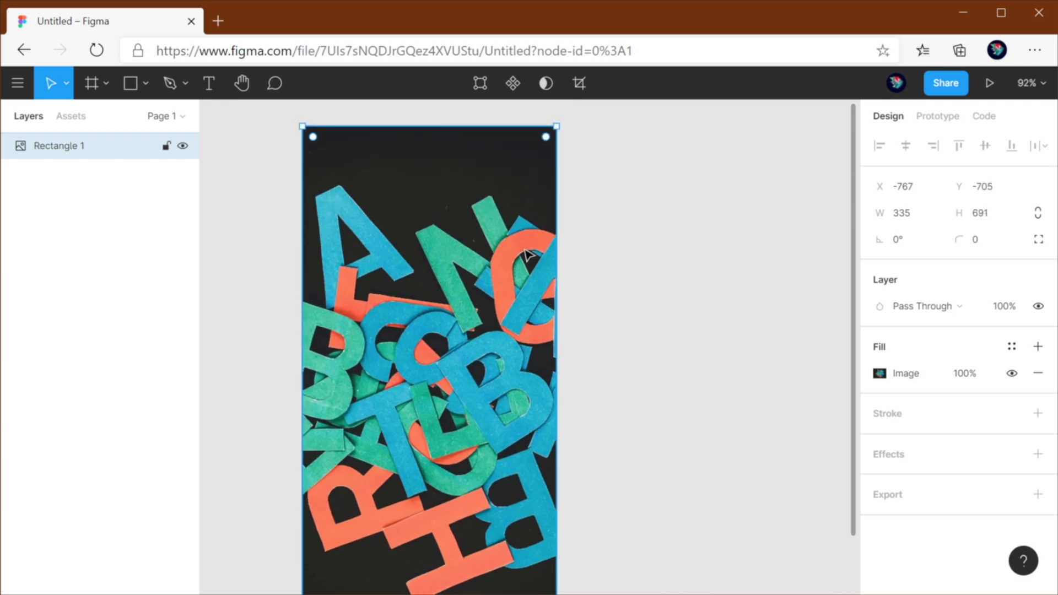
{"action": "scroll", "coordinate": [553, 282], "scroll_direction": "down", "scroll_amount": 3}
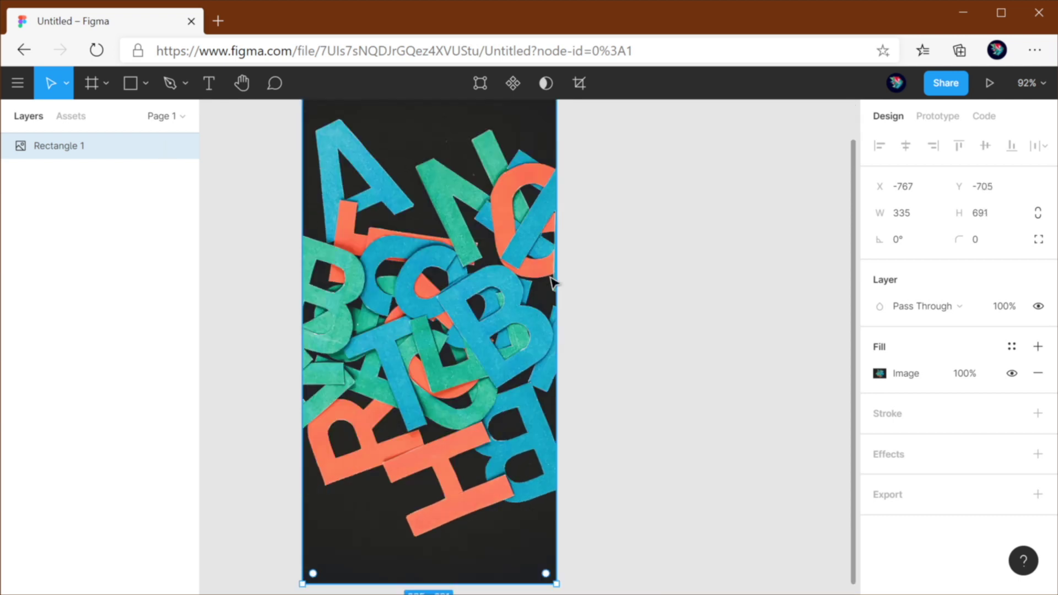
Set the image fill's scale mode to Fit so the whole letters photo shows
{"action": "left_click", "coordinate": [879, 373]}
{"action": "left_click", "coordinate": [687, 234]}
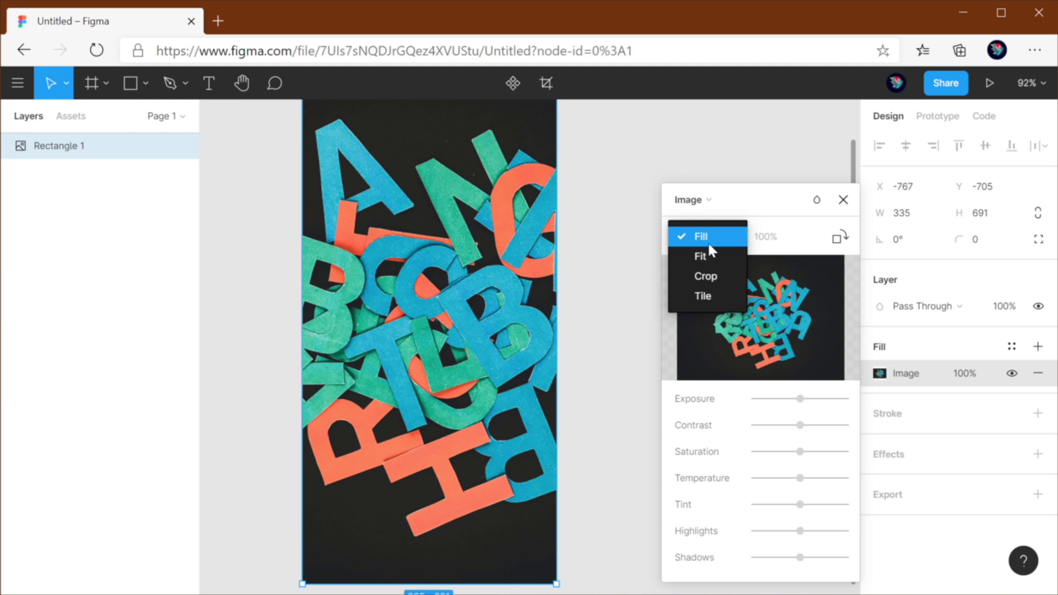
{"action": "left_click", "coordinate": [711, 261]}
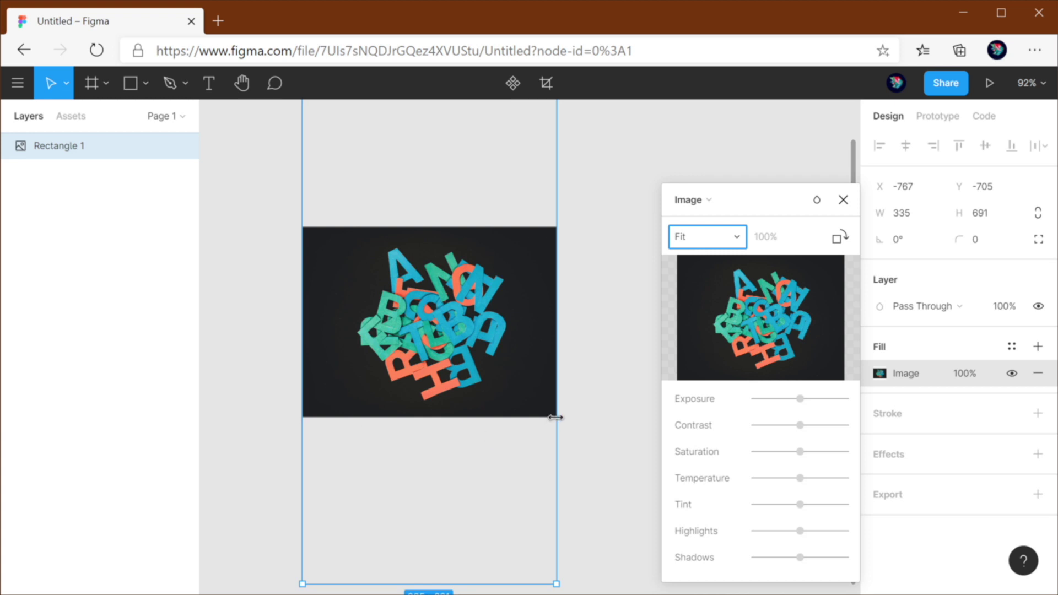
{"action": "left_click", "coordinate": [842, 199]}
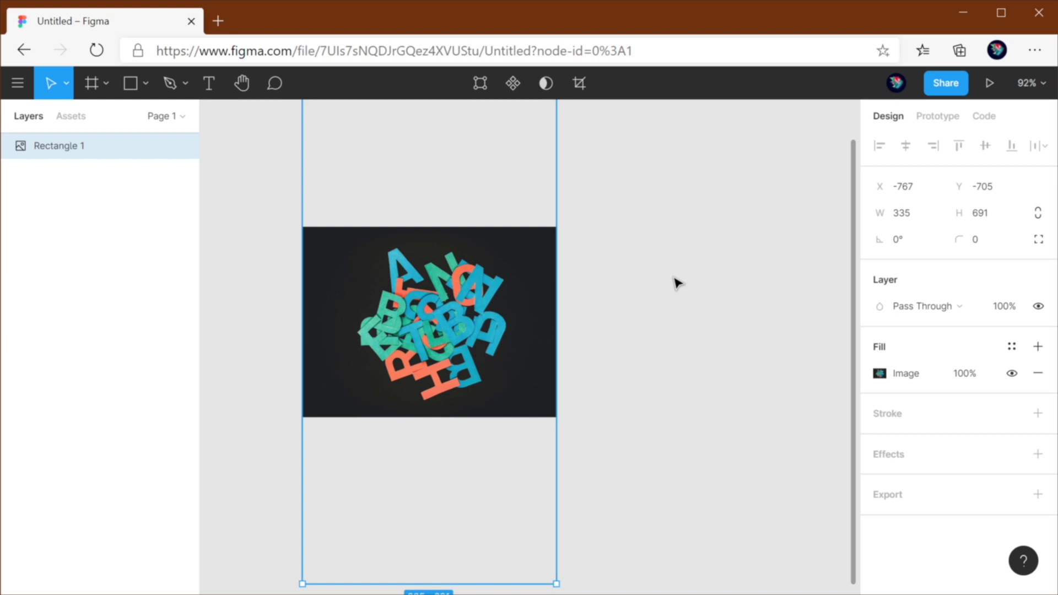
Widen the rectangle from its right edge to 608 × 691
{"action": "left_click", "coordinate": [569, 293]}
{"action": "left_click", "coordinate": [520, 298]}
{"action": "left_click_drag", "start_coordinate": [552, 293], "coordinate": [828, 302]}
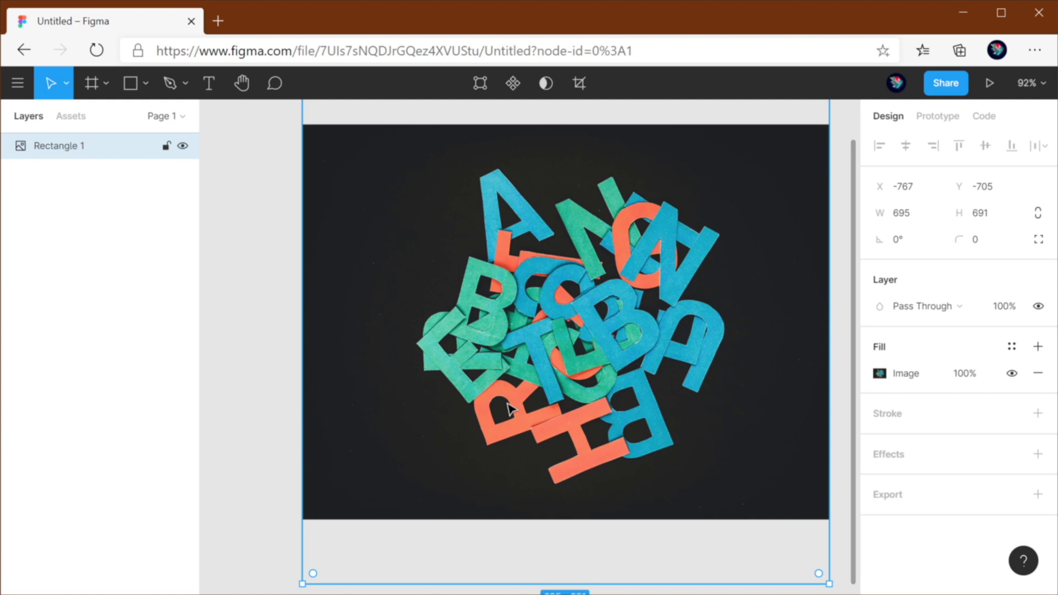
{"action": "left_click_drag", "start_coordinate": [820, 277], "coordinate": [760, 316]}
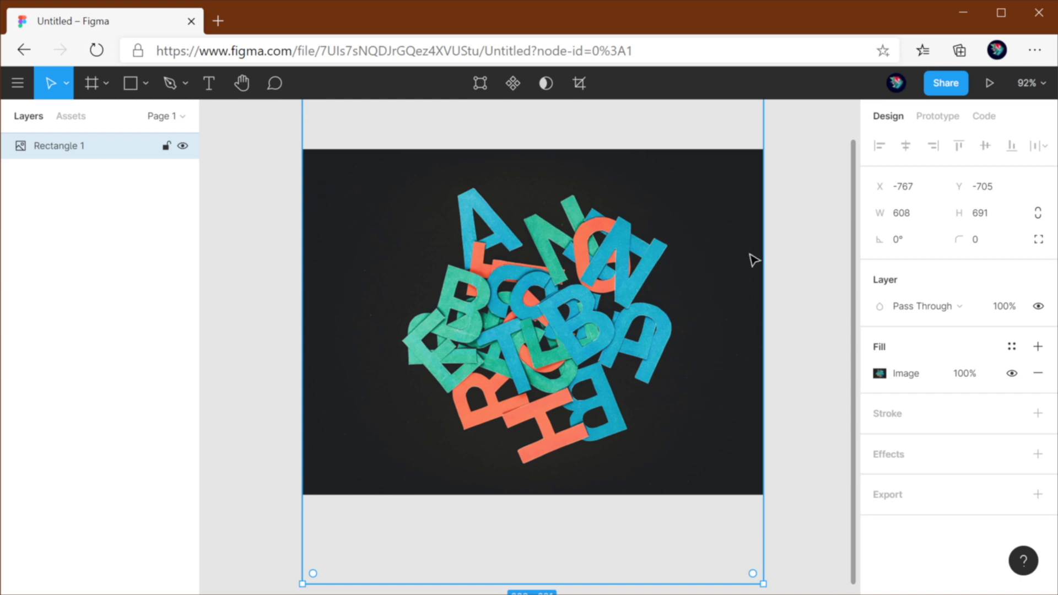
Change the image scale mode back to Fill, then to Crop
{"action": "left_click", "coordinate": [880, 373]}
{"action": "left_click", "coordinate": [708, 236]}
{"action": "left_click", "coordinate": [703, 215]}
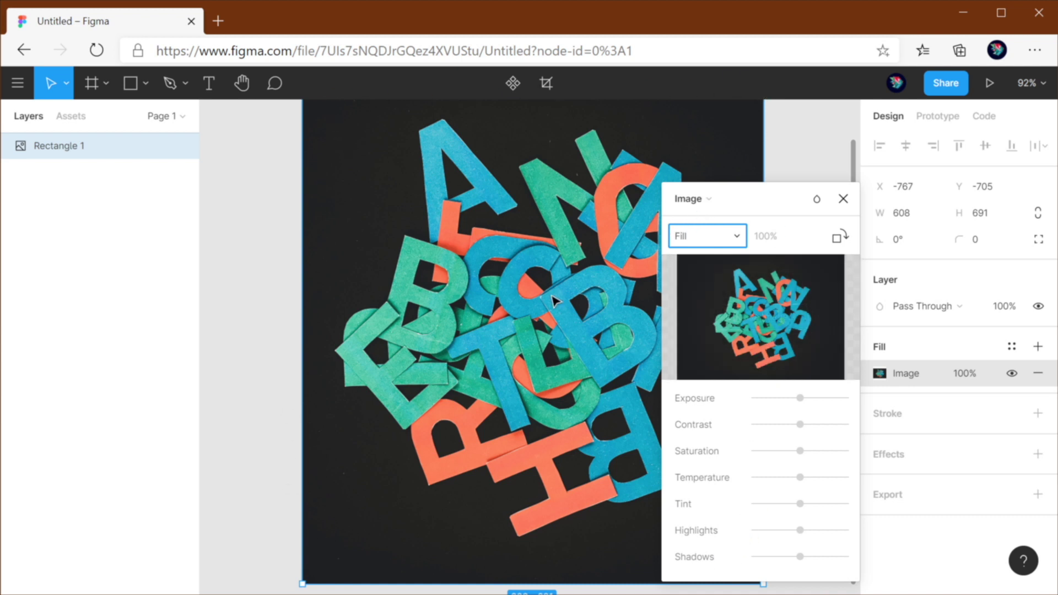
{"action": "left_click", "coordinate": [732, 243]}
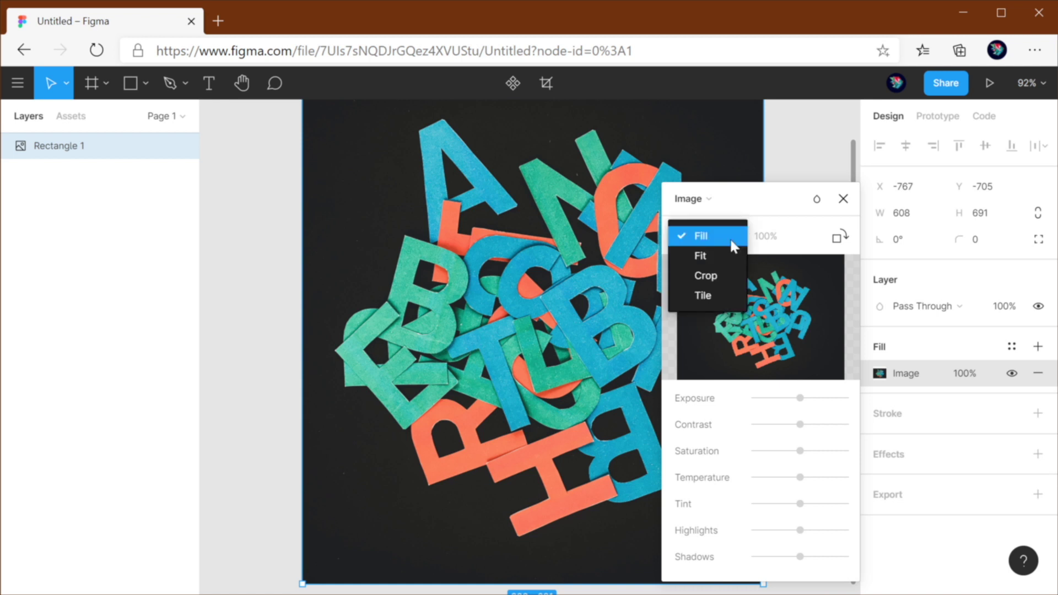
{"action": "left_click", "coordinate": [721, 277]}
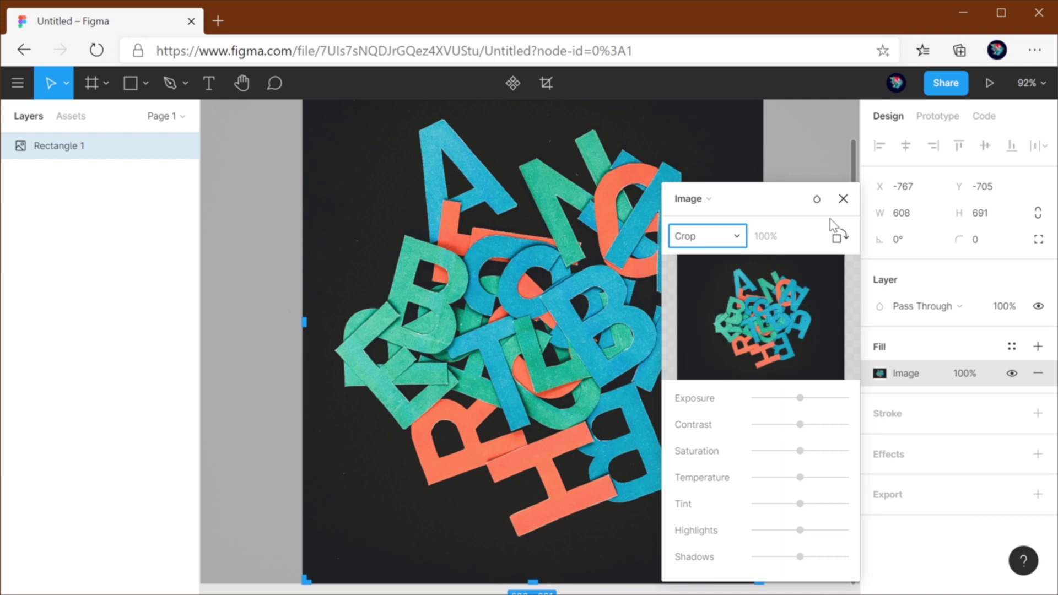
{"action": "left_click", "coordinate": [842, 200]}
Shift the letters photo left inside the 608 × 691 crop frame
{"action": "scroll", "coordinate": [723, 298], "scroll_direction": "down", "scroll_amount": 3}
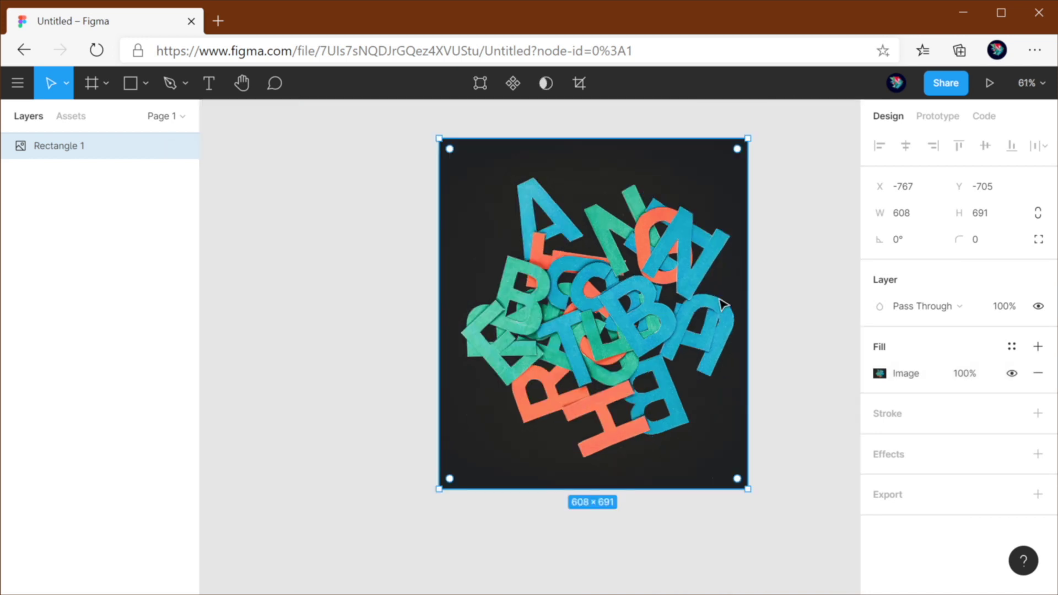
{"action": "double_click", "coordinate": [661, 270]}
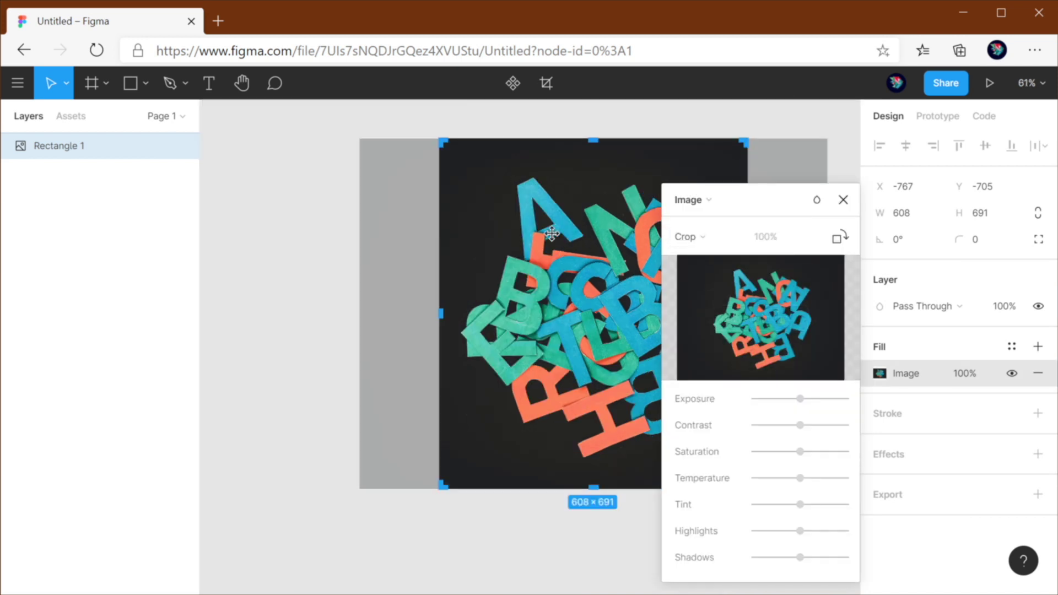
{"action": "left_click_drag", "start_coordinate": [539, 231], "coordinate": [517, 260]}
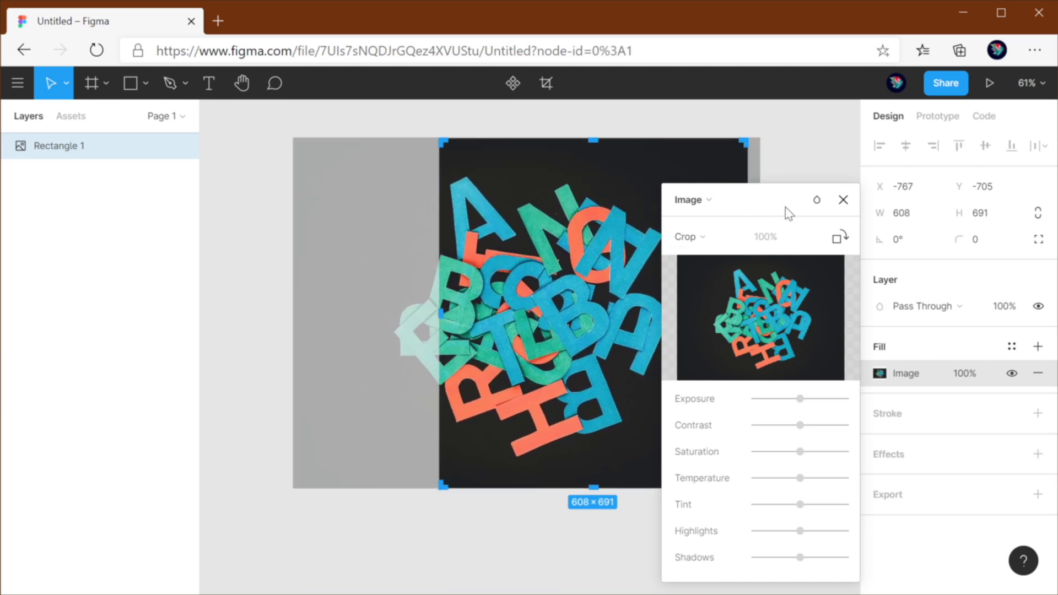
Apply the crop, then undo an attempt to narrow the rectangle
{"action": "left_click", "coordinate": [843, 199]}
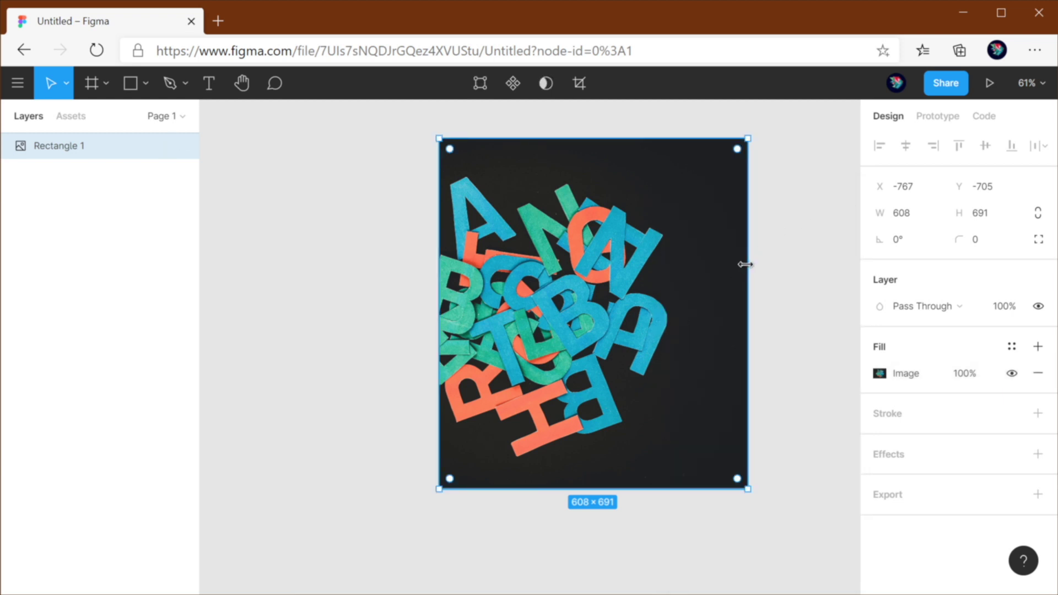
{"action": "left_click_drag", "start_coordinate": [745, 264], "coordinate": [605, 263]}
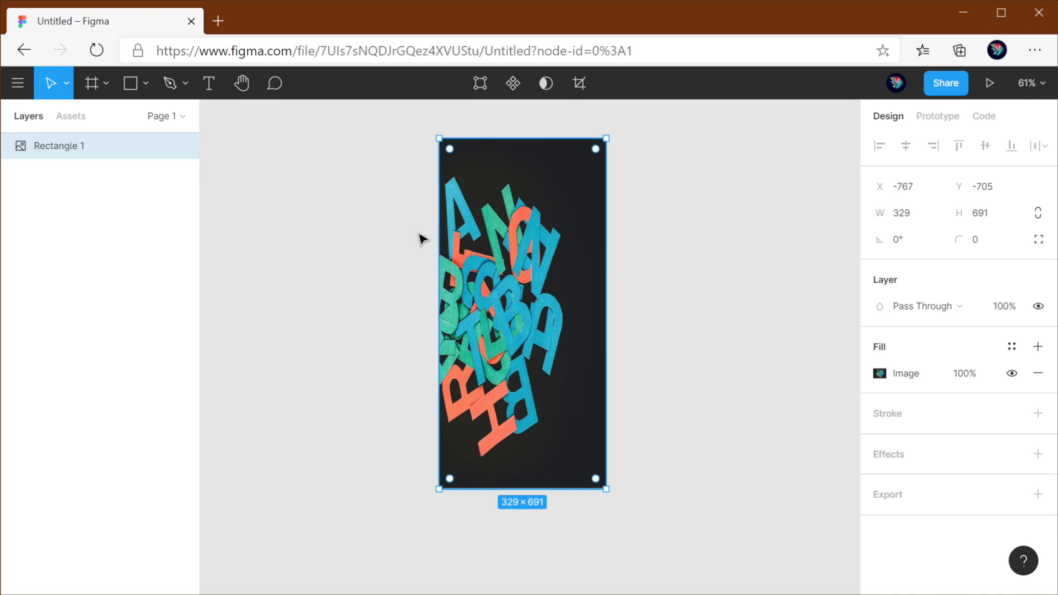
{"action": "key", "text": "ctrl+z"}
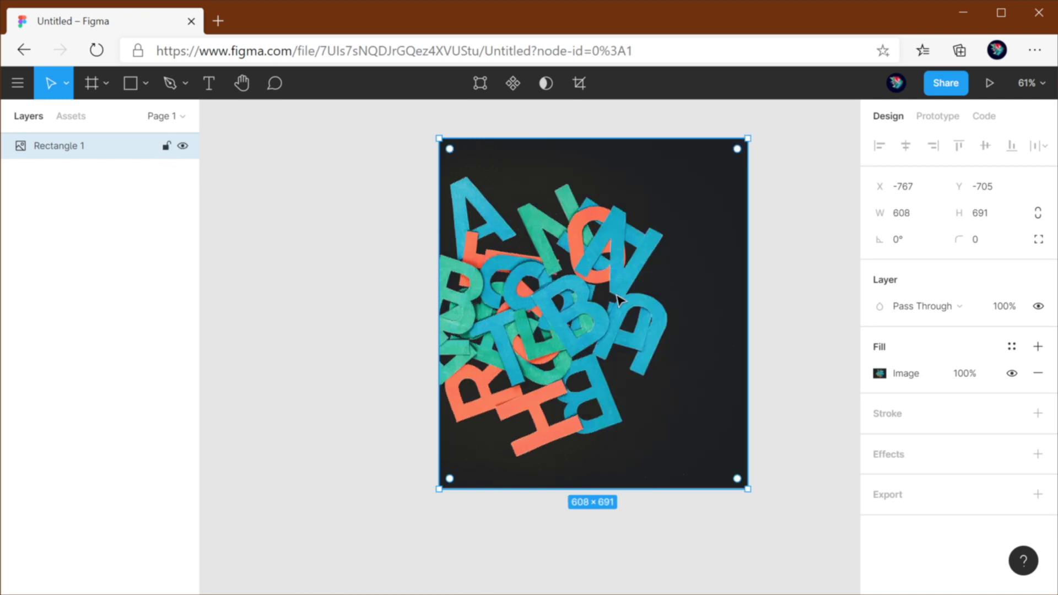
Reshape the crop frame and reposition the photo into a wide 748 × 348 banner
{"action": "double_click", "coordinate": [631, 285]}
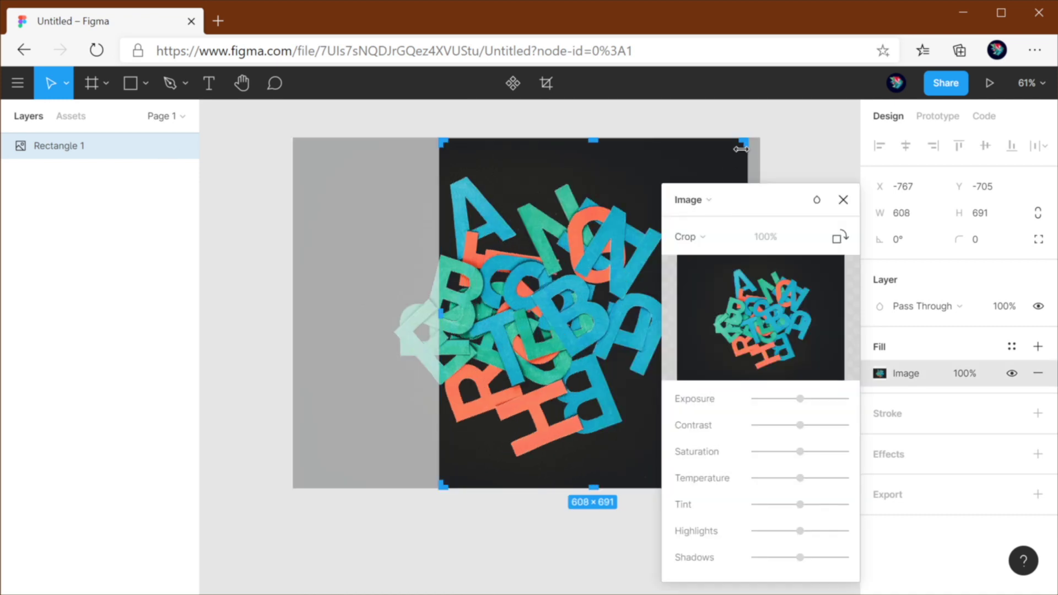
{"action": "mouse_move", "coordinate": [742, 143]}
{"action": "left_mouse_down"}
{"action": "mouse_move", "coordinate": [564, 149]}
{"action": "mouse_move", "coordinate": [728, 145]}
{"action": "left_mouse_up"}
{"action": "left_click_drag", "start_coordinate": [440, 143], "coordinate": [295, 149]}
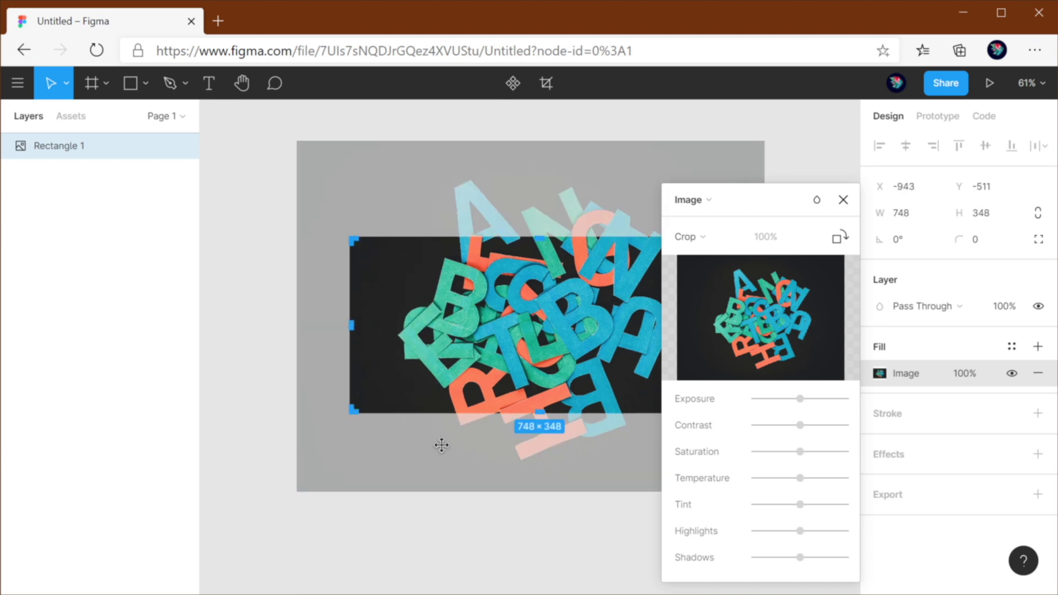
{"action": "left_click_drag", "start_coordinate": [441, 444], "coordinate": [522, 474]}
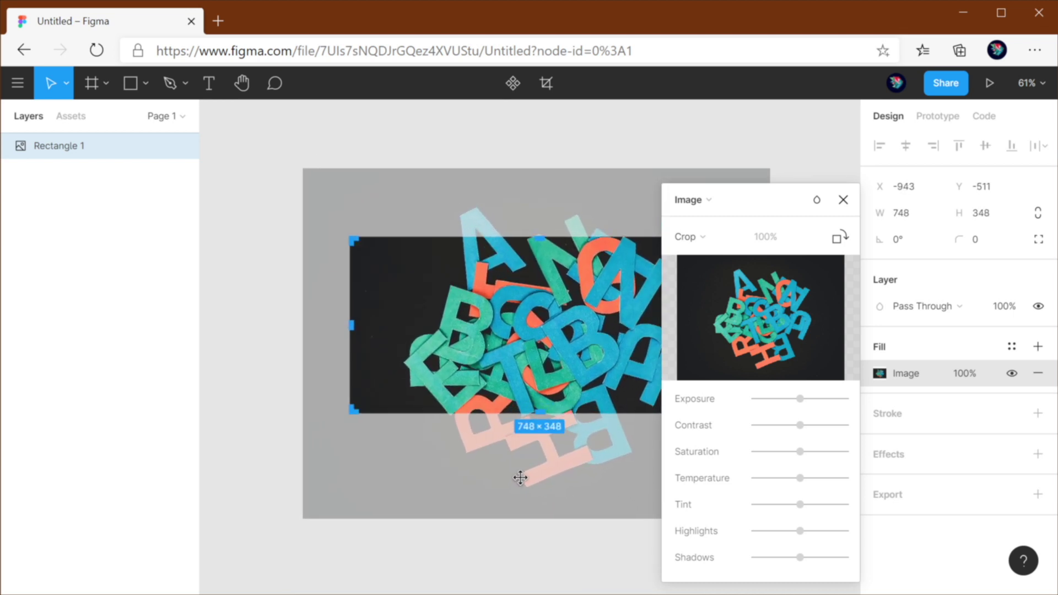
{"action": "left_click", "coordinate": [843, 199]}
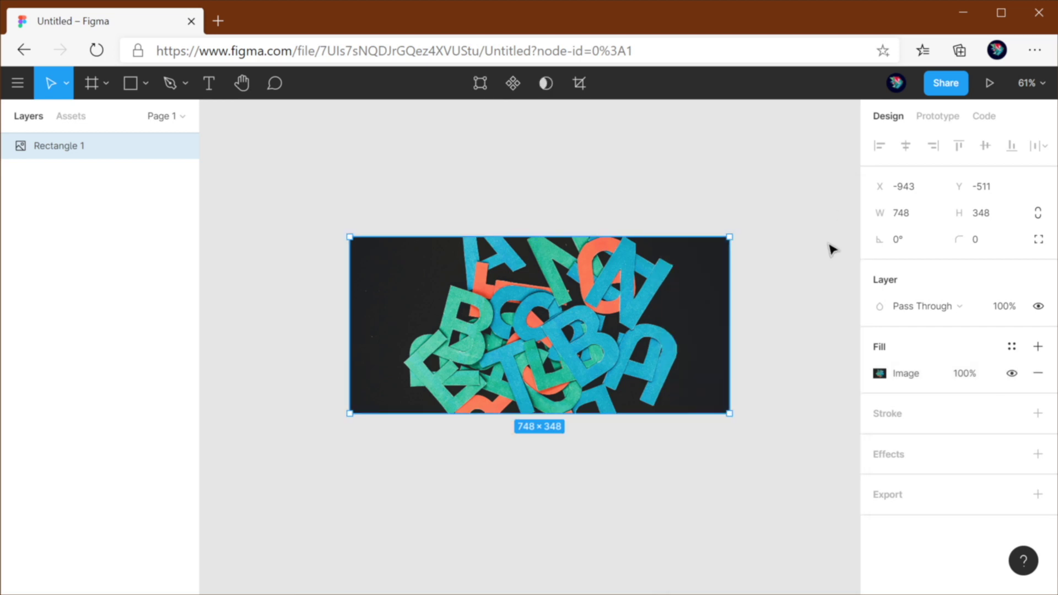
{"action": "left_click", "coordinate": [829, 248]}
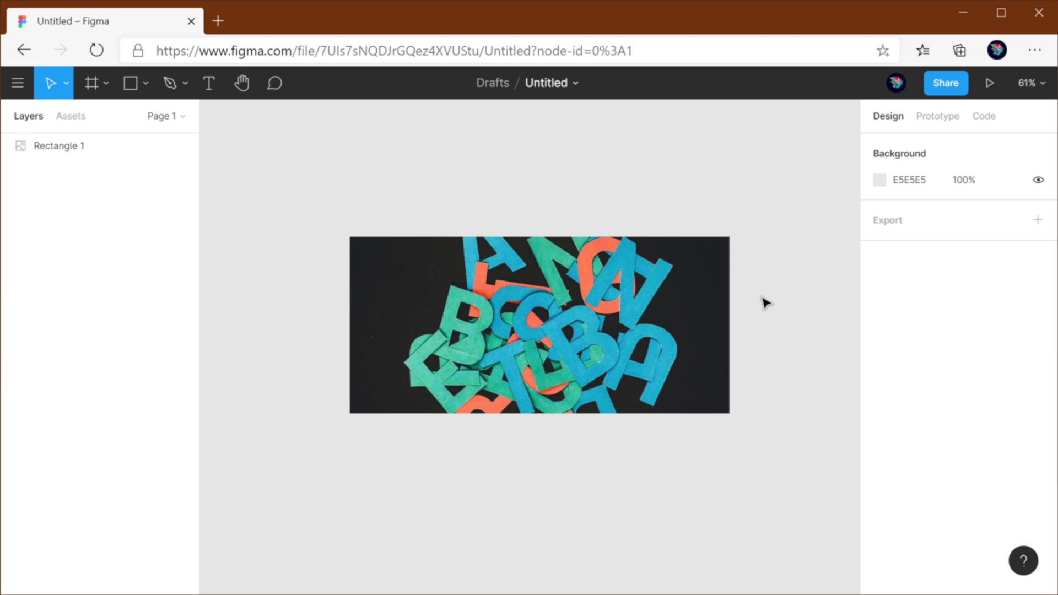
Set the image fill to Tile mode and replace the photo with the chevron pattern
{"action": "double_click", "coordinate": [642, 288]}
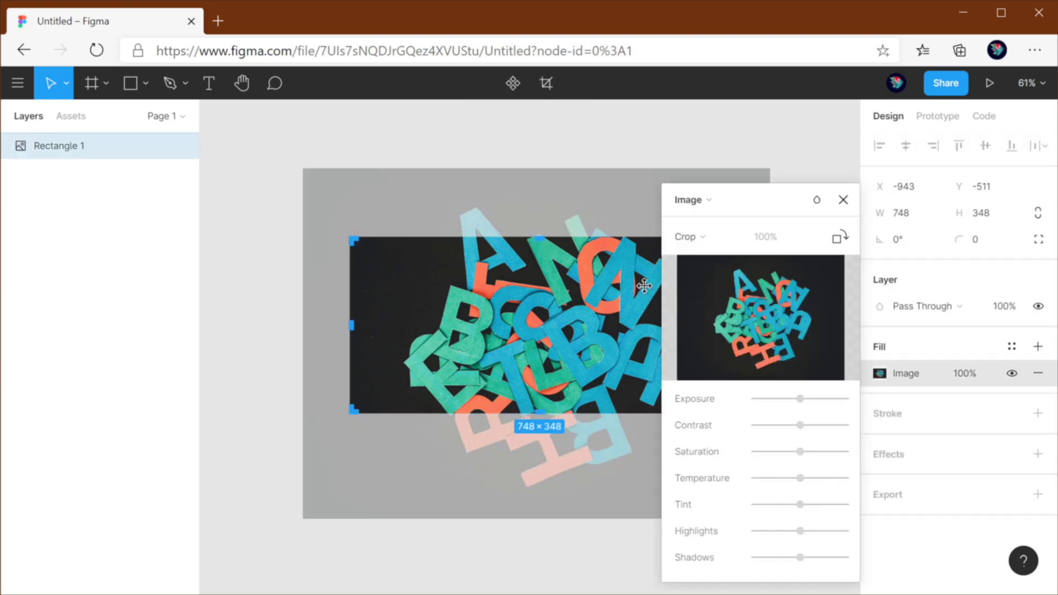
{"action": "left_click", "coordinate": [698, 238]}
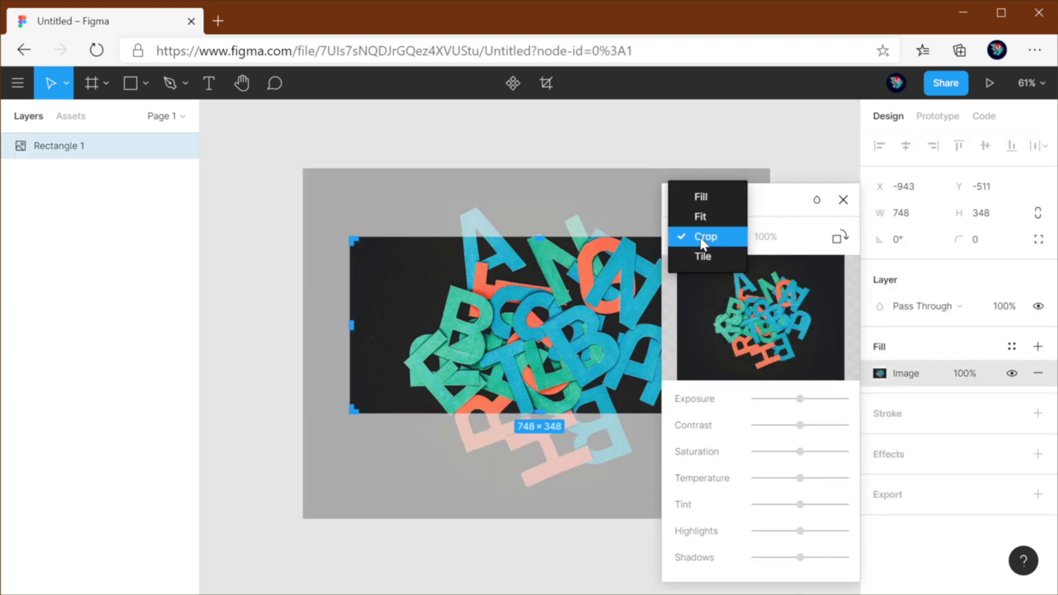
{"action": "left_click", "coordinate": [726, 260]}
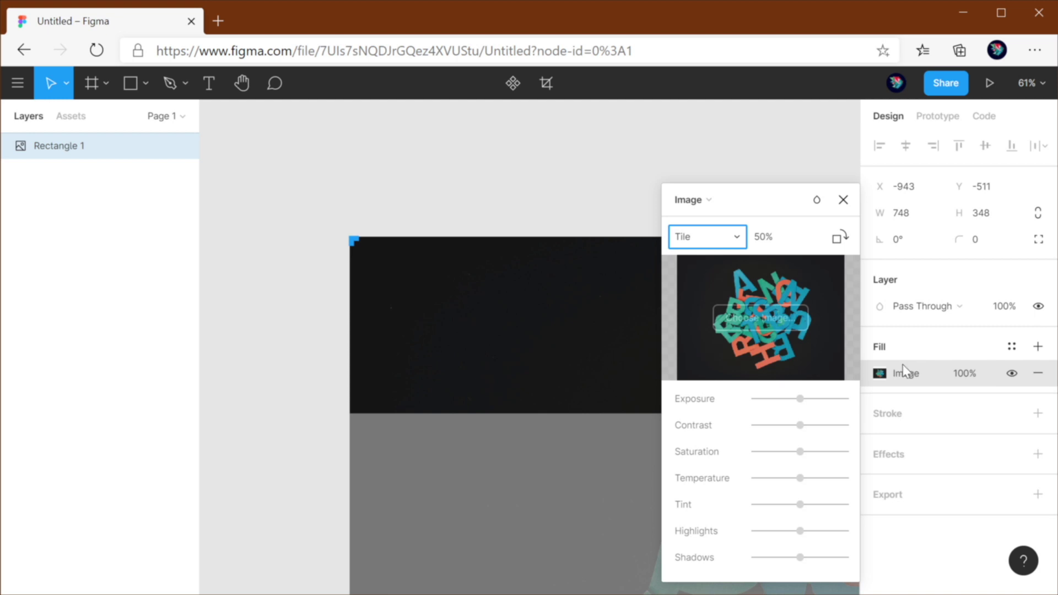
{"action": "mouse_move", "coordinate": [753, 327]}
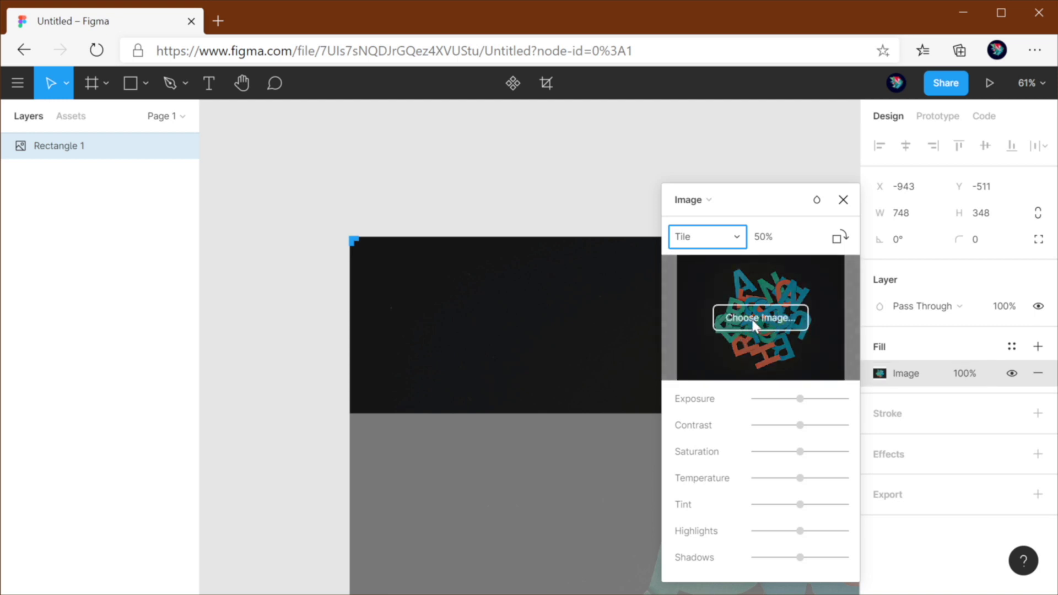
{"action": "left_click", "coordinate": [753, 320]}
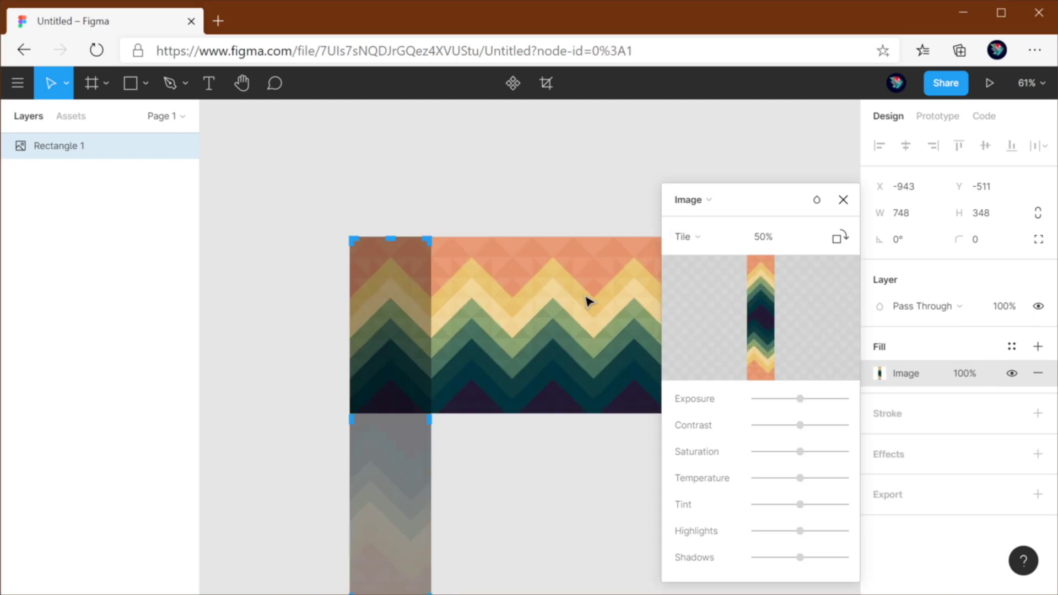
Stretch the chevron-filled rectangle taller by dragging its bottom edge down
{"action": "left_click", "coordinate": [601, 463]}
{"action": "scroll", "coordinate": [732, 316], "scroll_direction": "down", "scroll_amount": 3}
{"action": "scroll", "coordinate": [732, 316], "scroll_direction": "right", "scroll_amount": 2}
{"action": "left_click", "coordinate": [444, 230]}
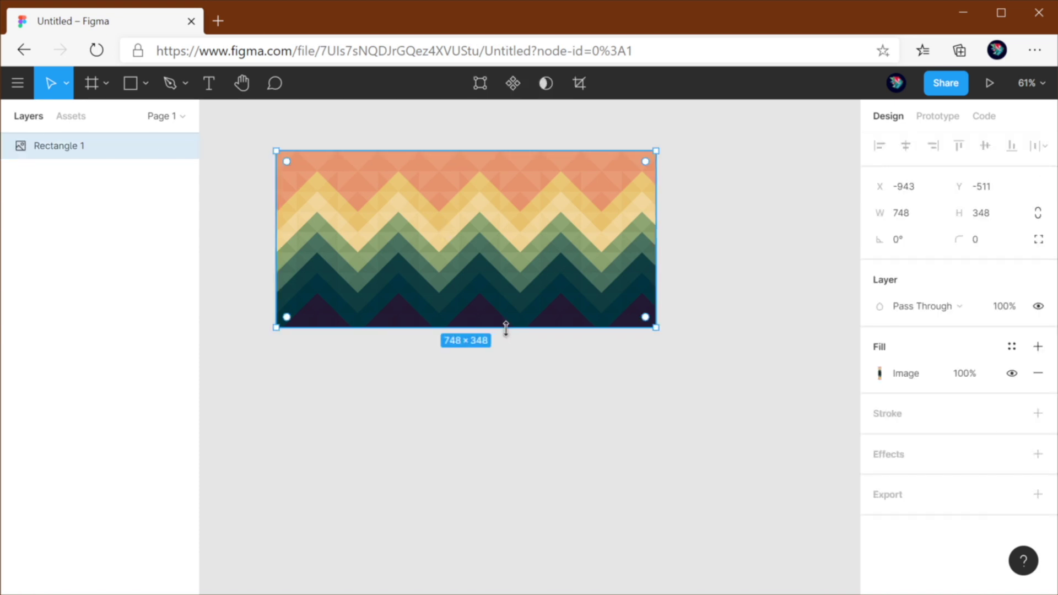
{"action": "left_click_drag", "start_coordinate": [503, 329], "coordinate": [499, 359]}
Enlarge the rectangle from its bottom-right corner
{"action": "scroll", "coordinate": [548, 369], "scroll_direction": "down", "scroll_amount": 5}
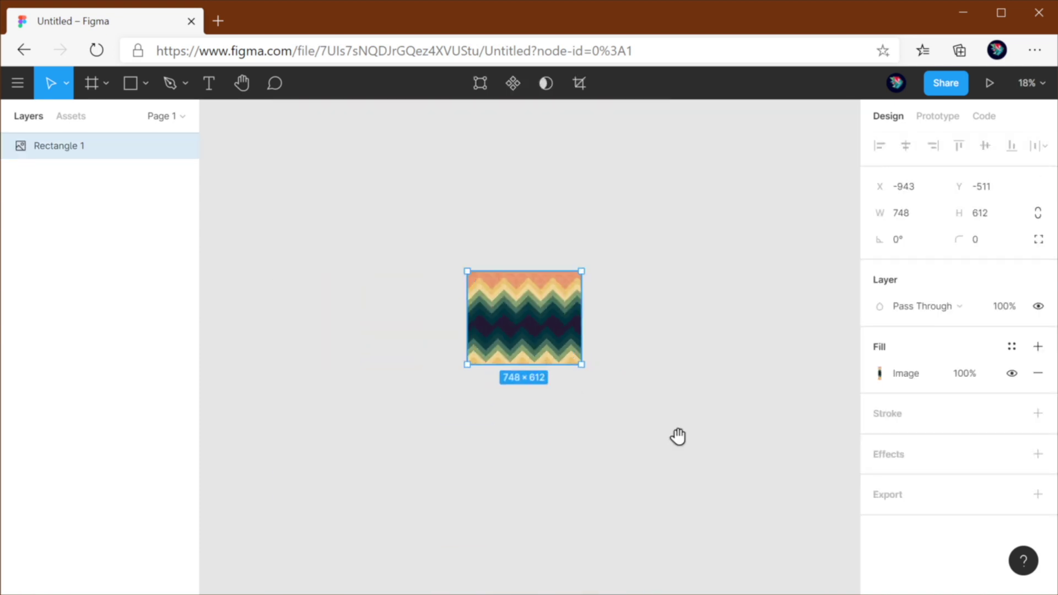
{"action": "left_click_drag", "start_coordinate": [677, 437], "coordinate": [414, 279]}
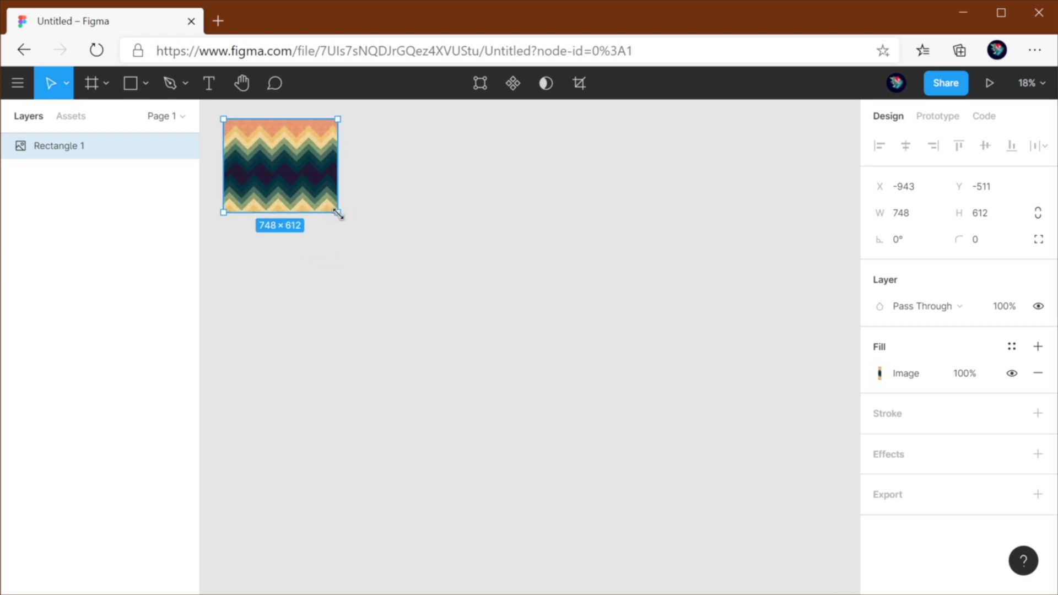
{"action": "left_click_drag", "start_coordinate": [338, 216], "coordinate": [804, 566]}
{"action": "scroll", "coordinate": [711, 545], "scroll_direction": "down", "scroll_amount": 2}
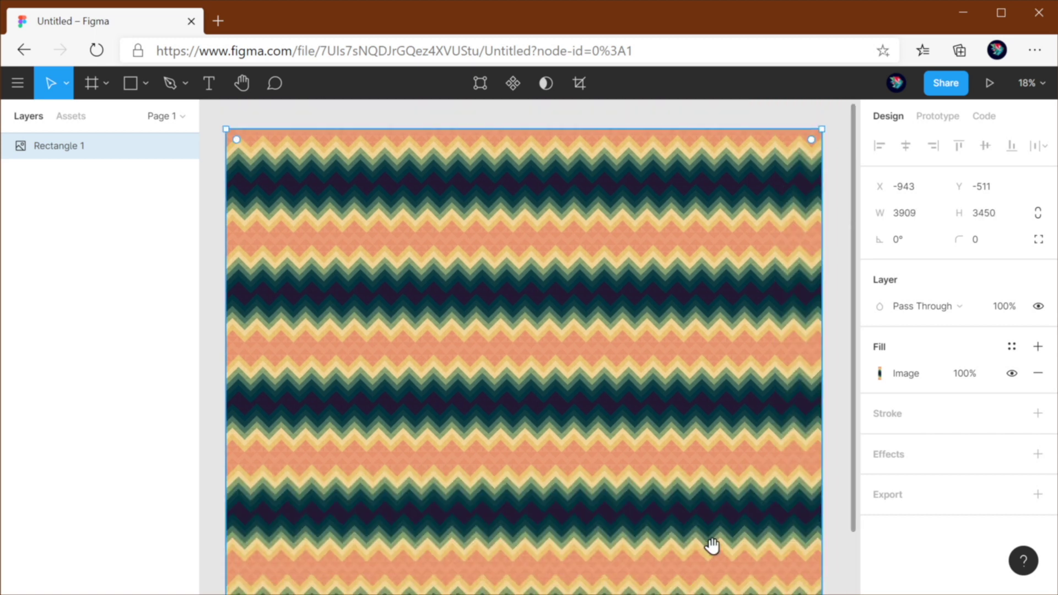
Try chevron tile scales of 100%, 10% and 25%, then settle on 50%
{"action": "left_click", "coordinate": [879, 373]}
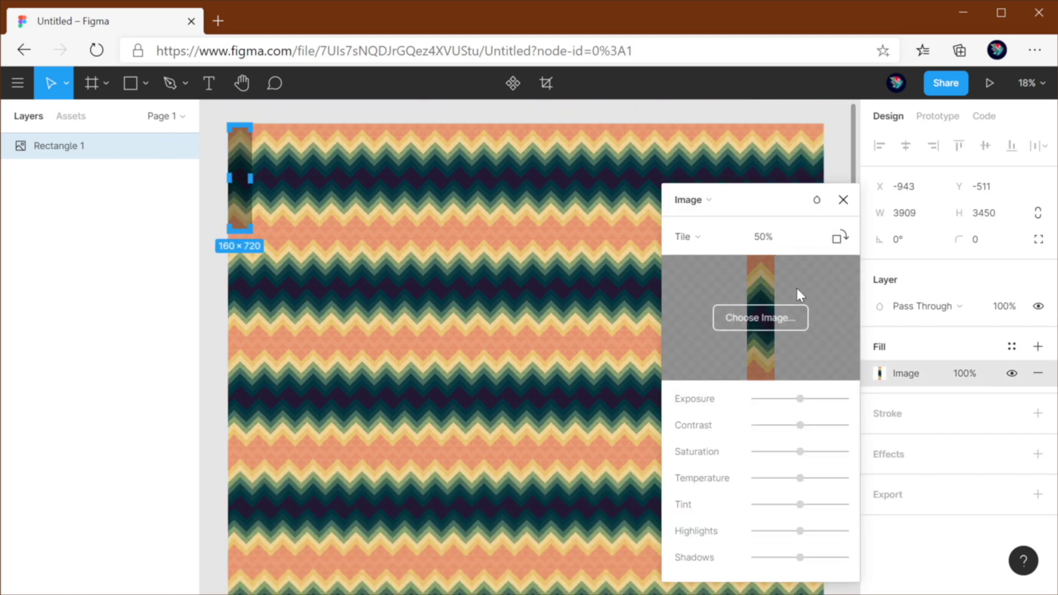
{"action": "left_click", "coordinate": [769, 244]}
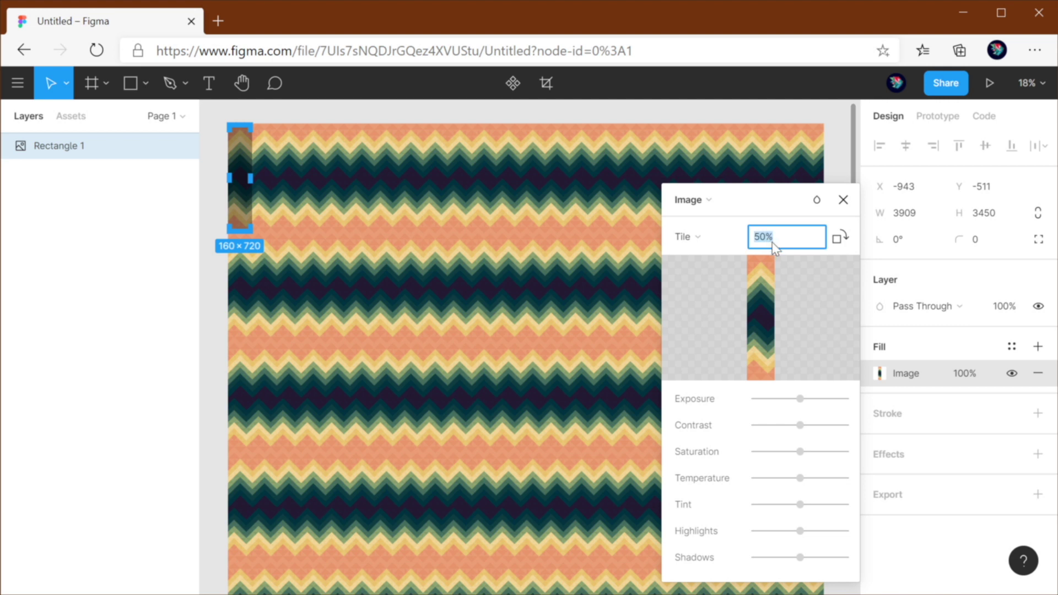
{"action": "key", "text": "Tab"}
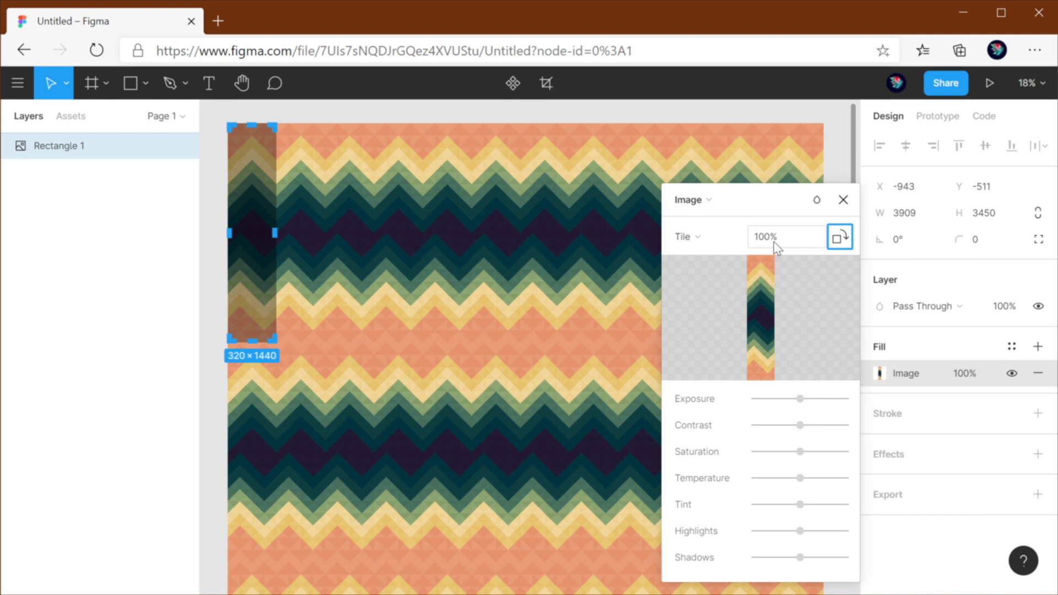
{"action": "left_click", "coordinate": [774, 242]}
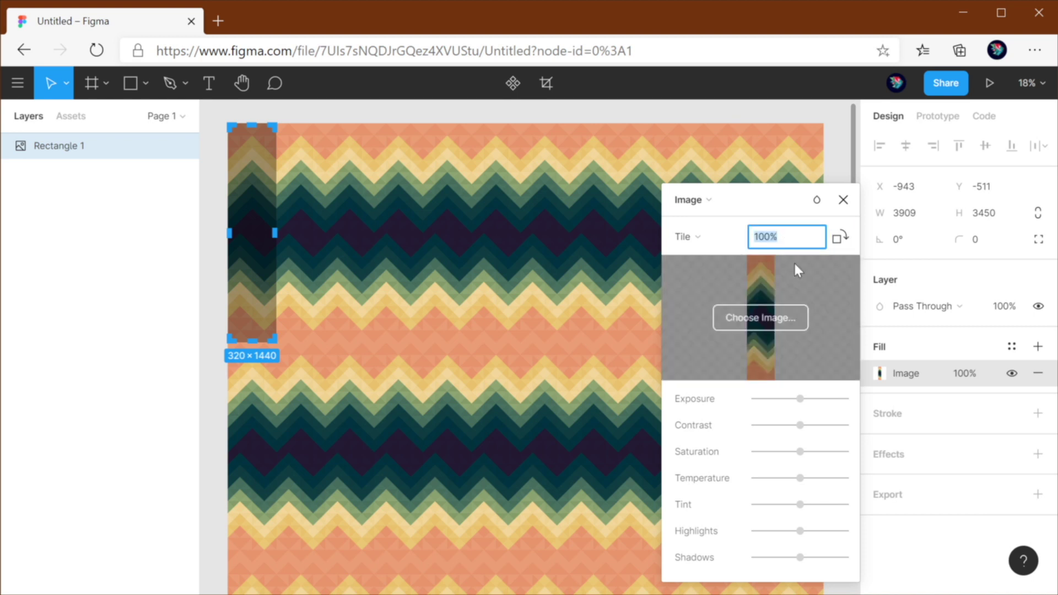
{"action": "key", "text": "Tab"}
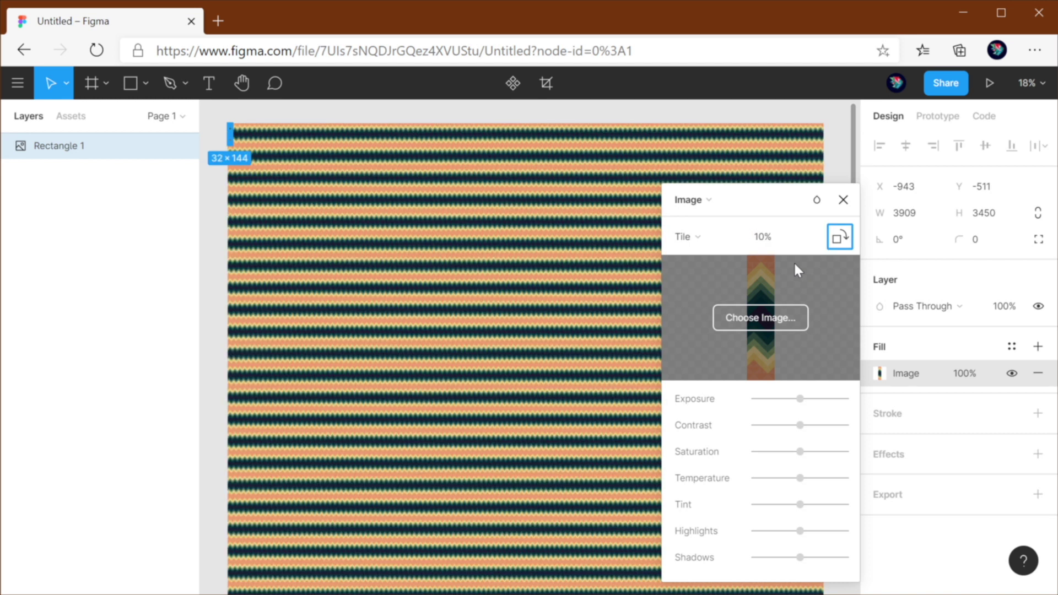
{"action": "left_click", "coordinate": [775, 246]}
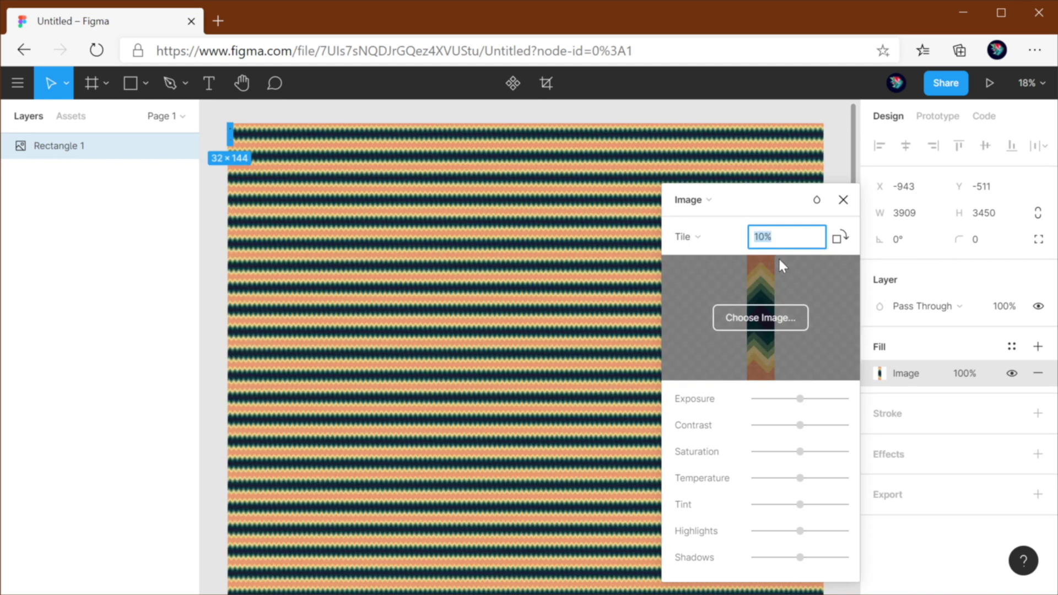
{"action": "type", "text": "25"}
{"action": "key", "text": "Tab"}
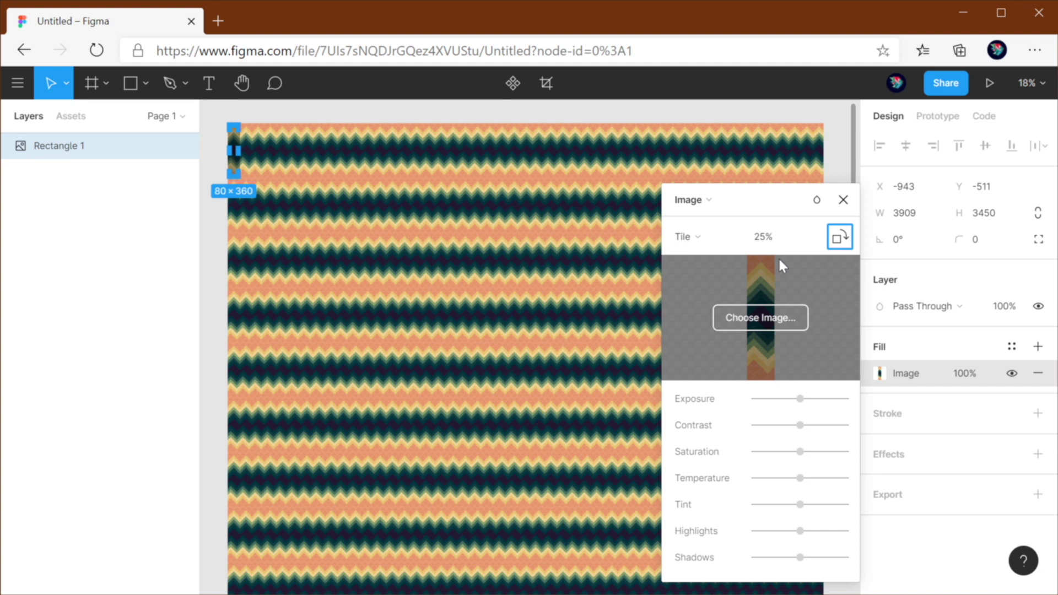
{"action": "left_click", "coordinate": [780, 243]}
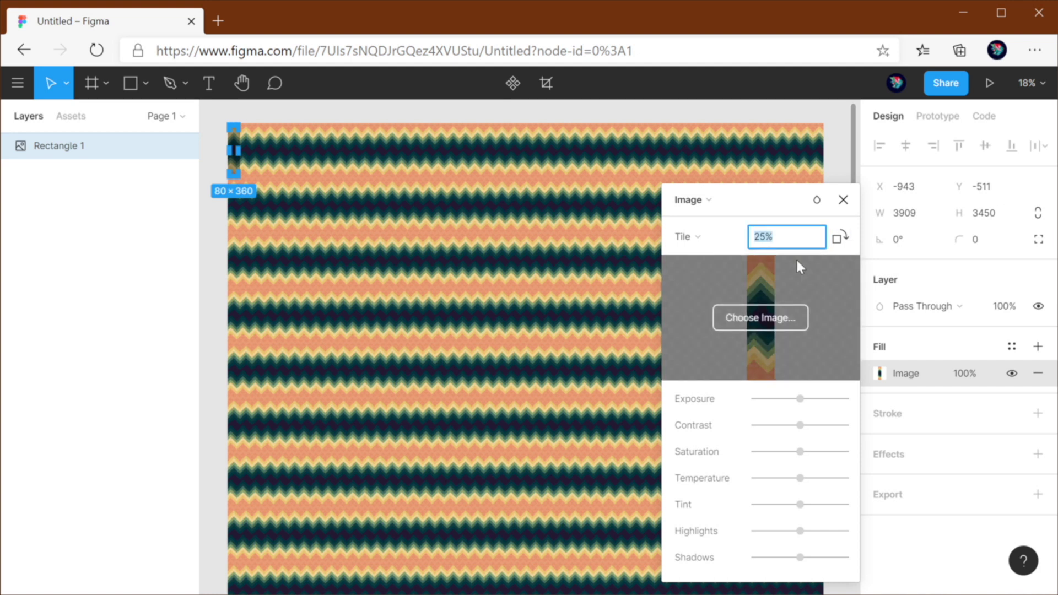
{"action": "type", "text": "50"}
{"action": "key", "text": "Tab"}
Resize the rectangle to 1013 × 1151 using its corner handle
{"action": "left_click", "coordinate": [842, 199]}
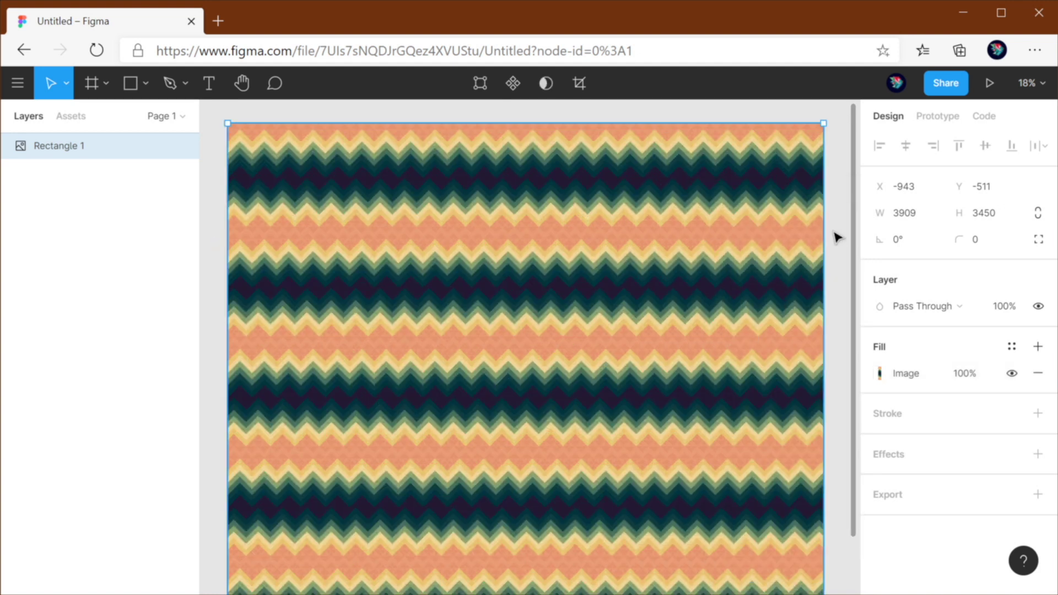
{"action": "scroll", "coordinate": [805, 419], "scroll_direction": "down", "scroll_amount": 3}
{"action": "left_click_drag", "start_coordinate": [821, 518], "coordinate": [382, 166]}
{"action": "left_click_drag", "start_coordinate": [401, 226], "coordinate": [594, 434]}
{"action": "key", "text": "shift+2"}
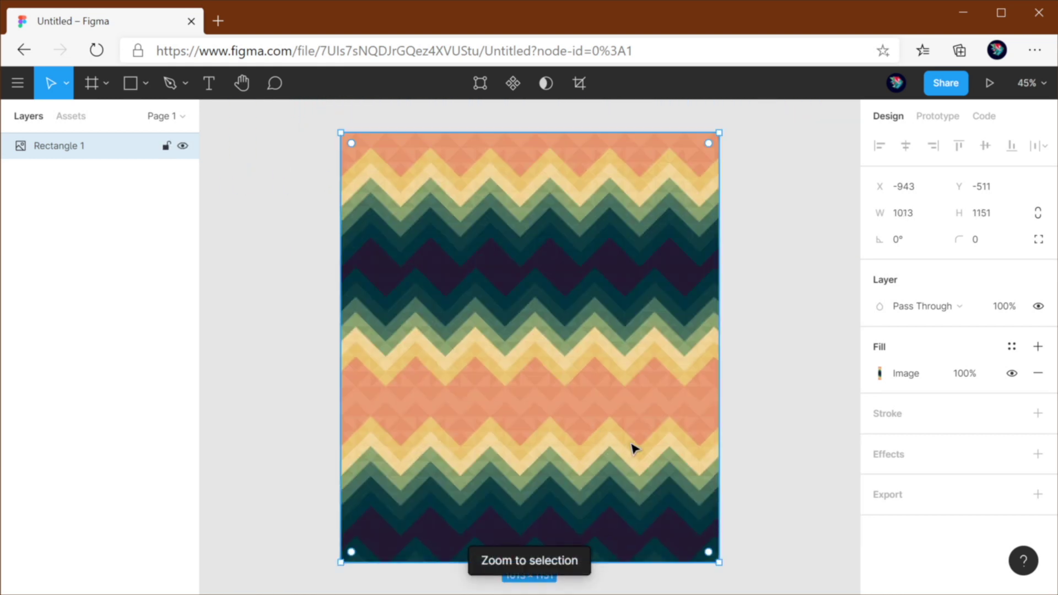
{"action": "left_click", "coordinate": [820, 361]}
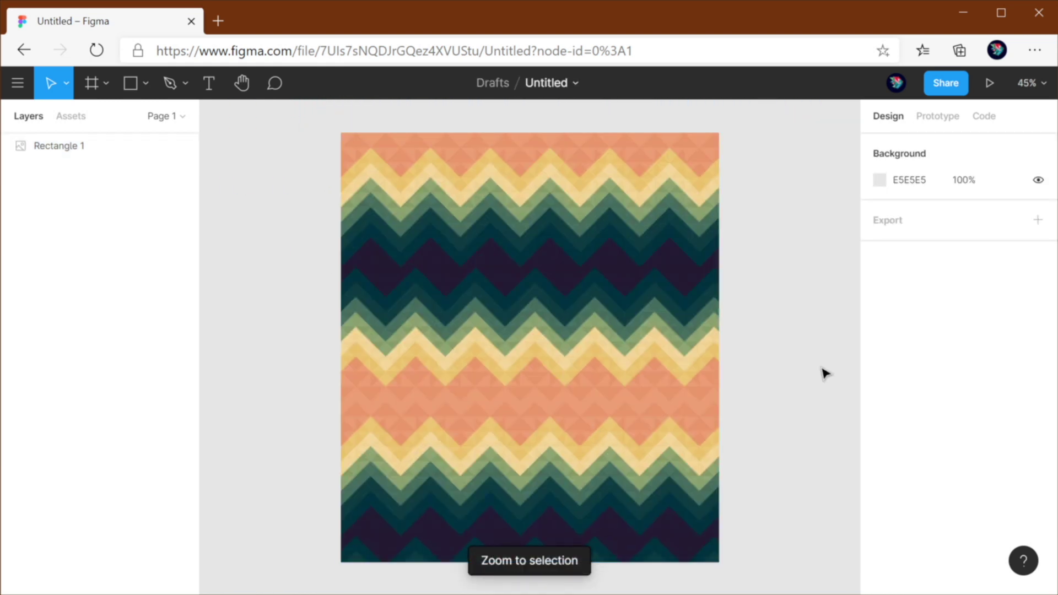